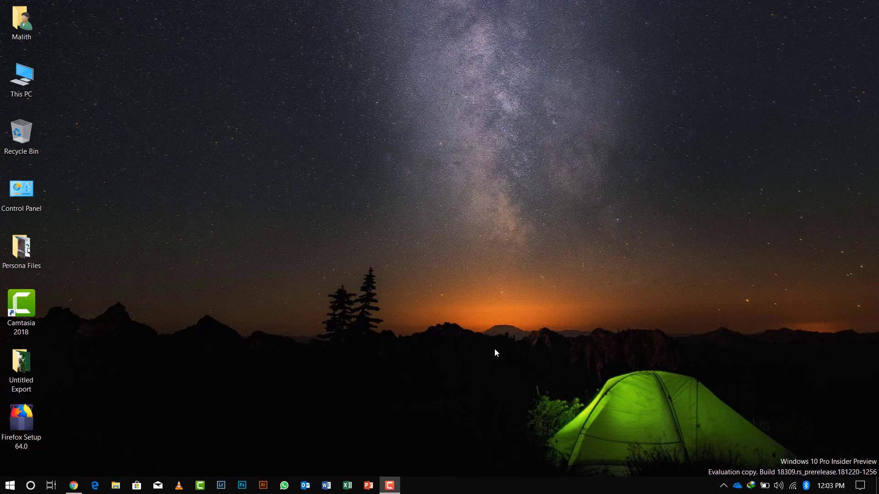
Refresh the desktop, find Control Panel through Start search, and open Programs and Features.
right_click(217, 123)
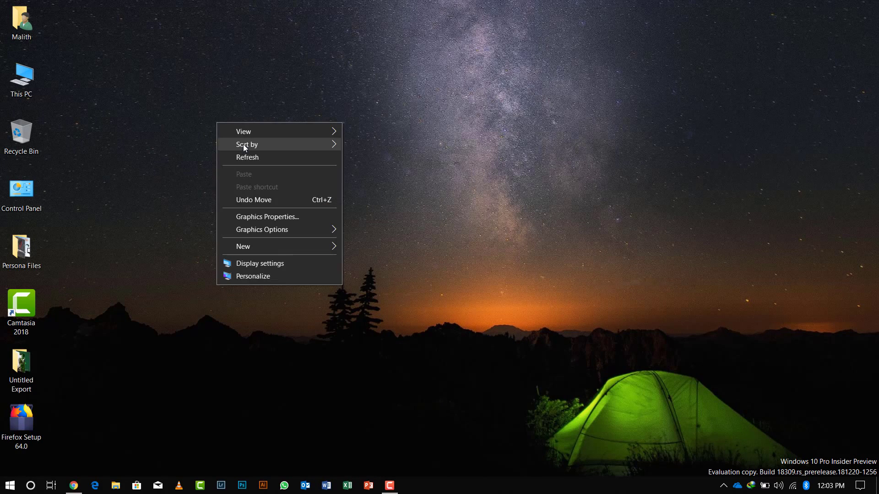
left_click(248, 157)
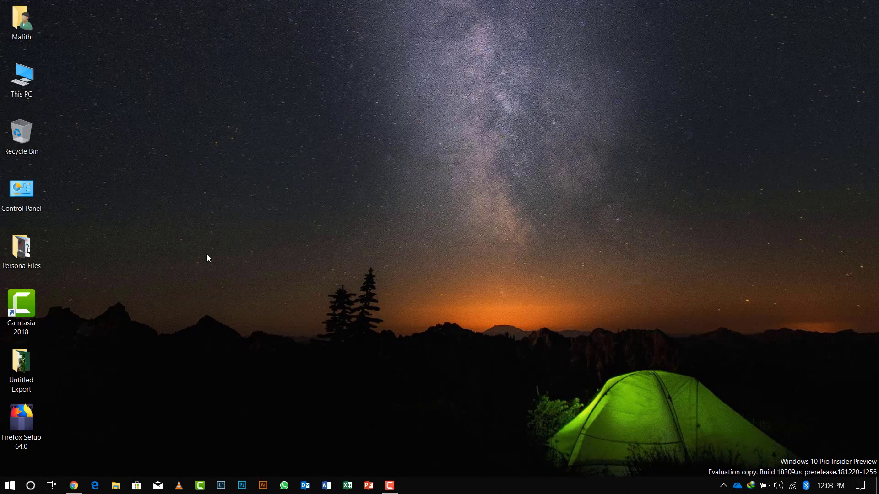
left_click(10, 486)
key("Escape")
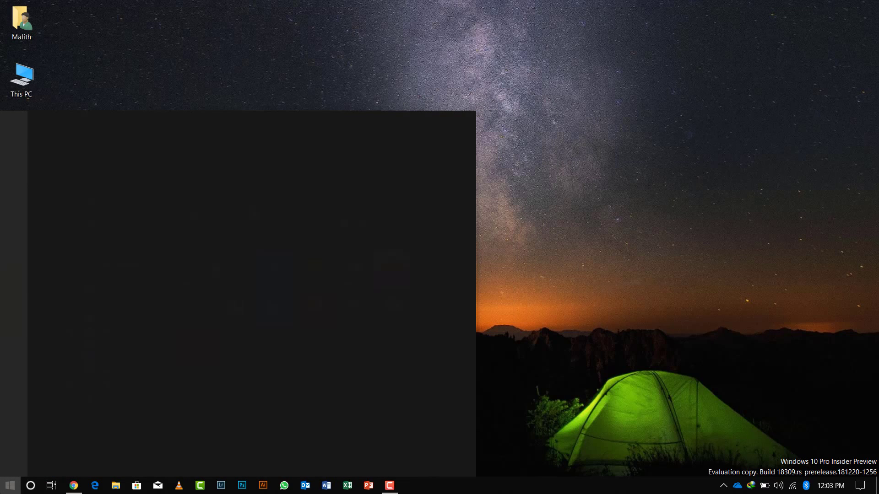
type("cont")
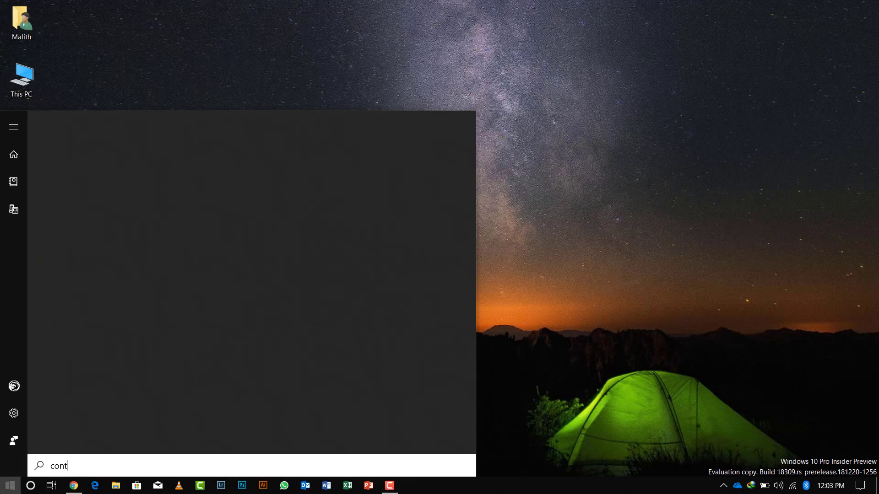
type("rol panel")
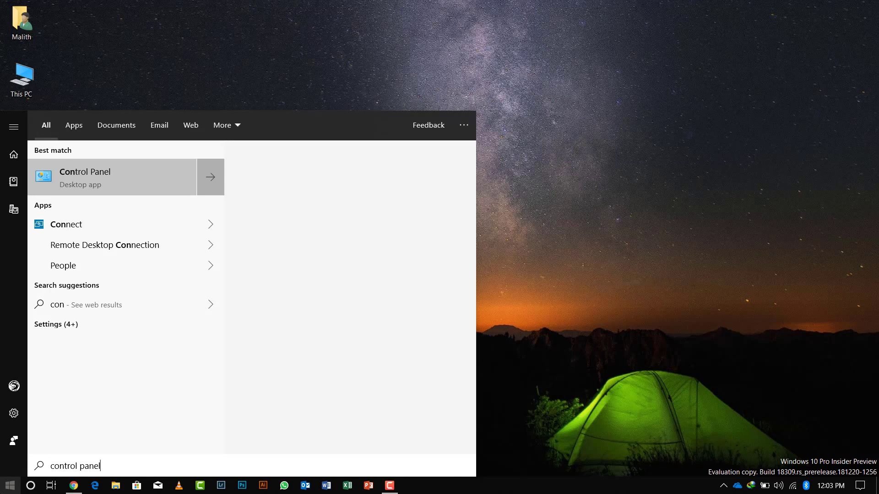
key("Return")
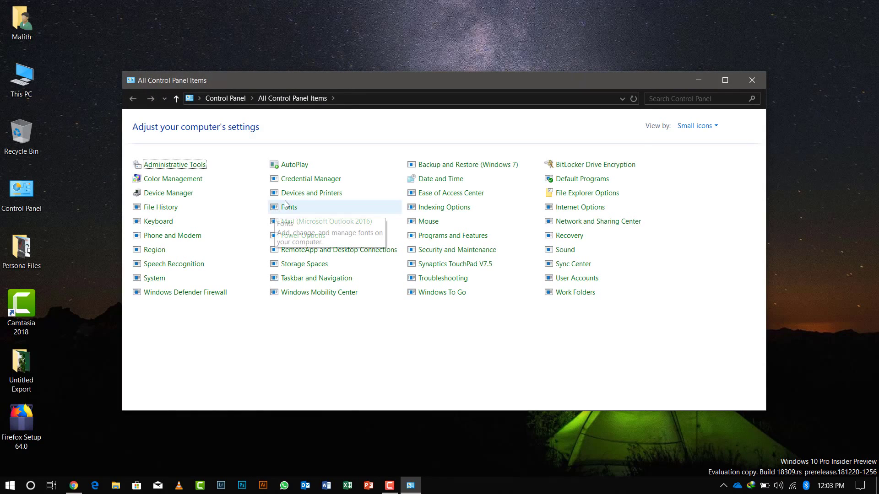
left_click(429, 236)
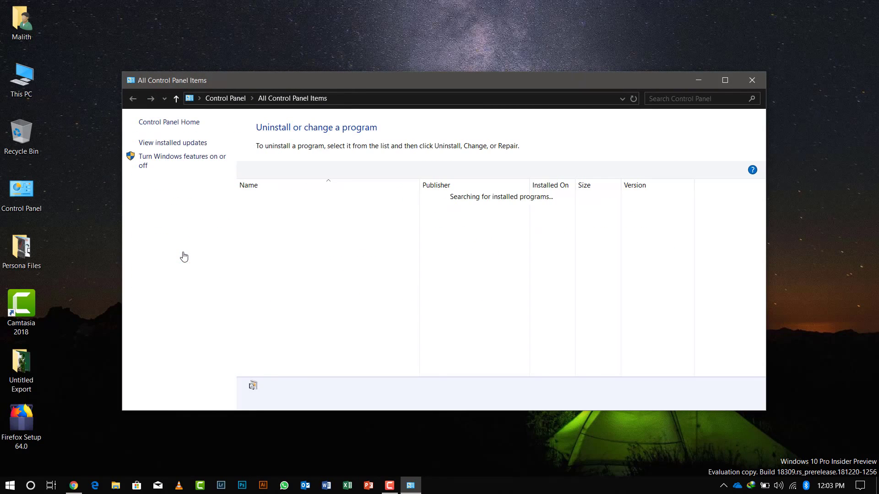
Enable Windows Sandbox in Windows Features, apply the change, and restart the PC.
left_click(192, 161)
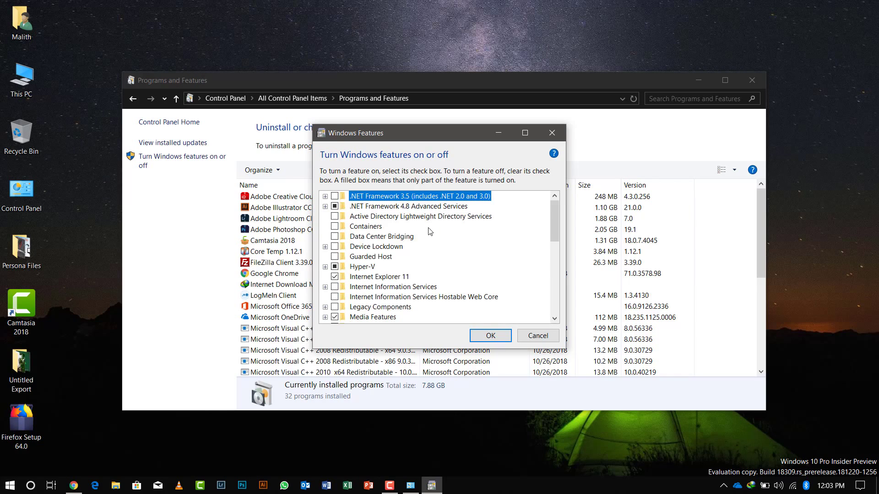
scroll(428, 236, "down", 2)
scroll(424, 244, "down", 6)
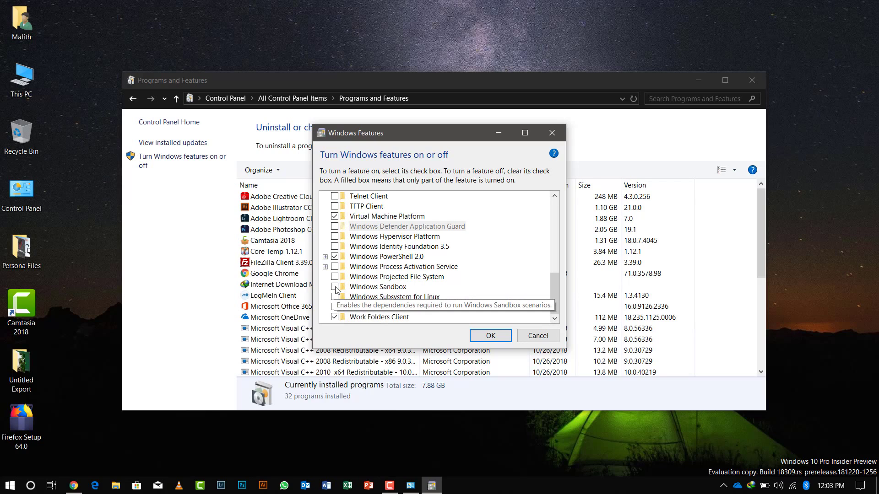
left_click(335, 288)
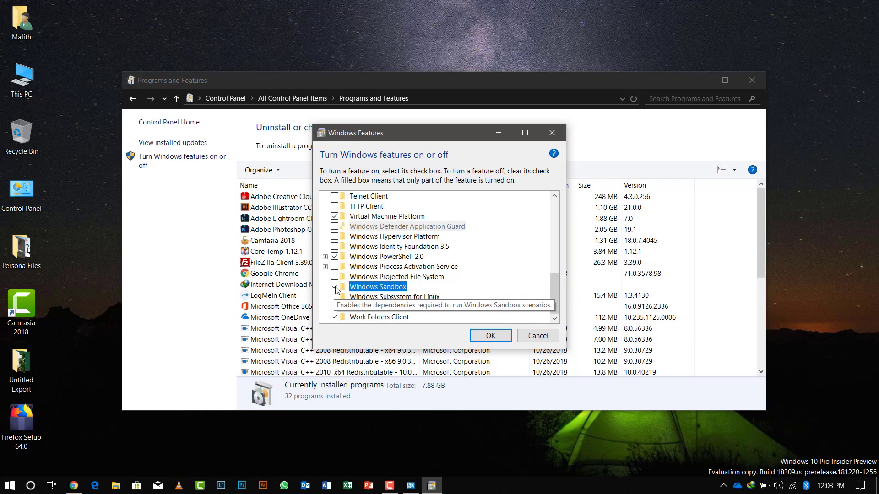
left_click(489, 338)
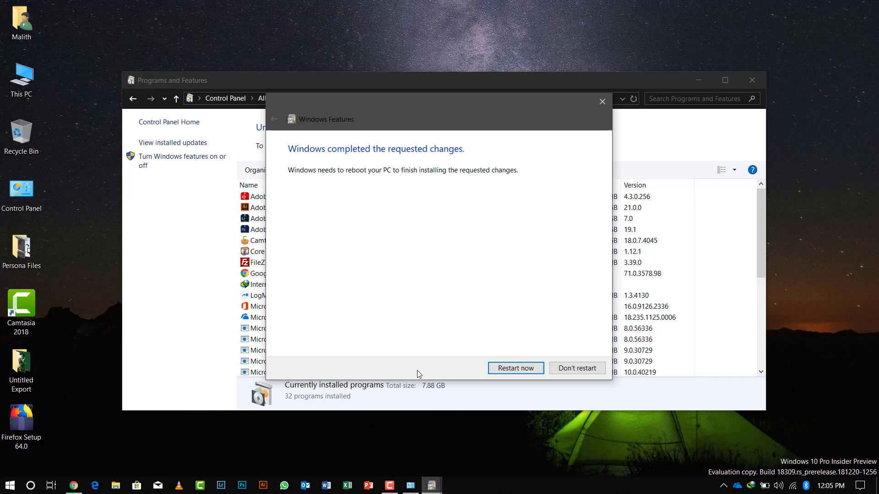
left_click(533, 373)
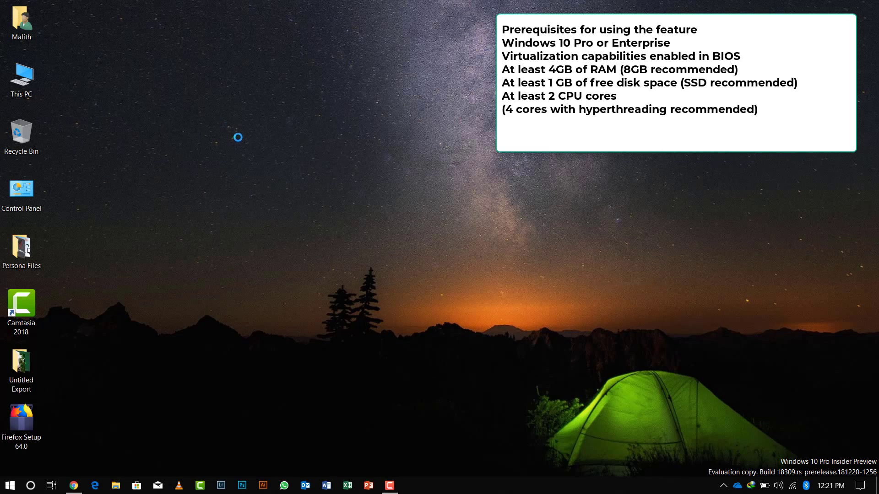
Refresh the desktop, then search 'sandbo' in Start and launch Windows Sandbox.
right_click(222, 118)
left_click(249, 153)
left_click(10, 485)
type("sandbo")
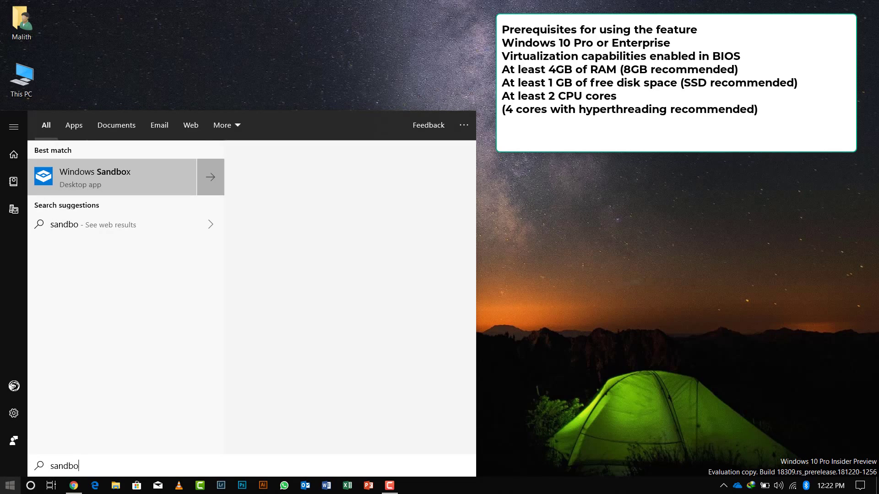
key("Return")
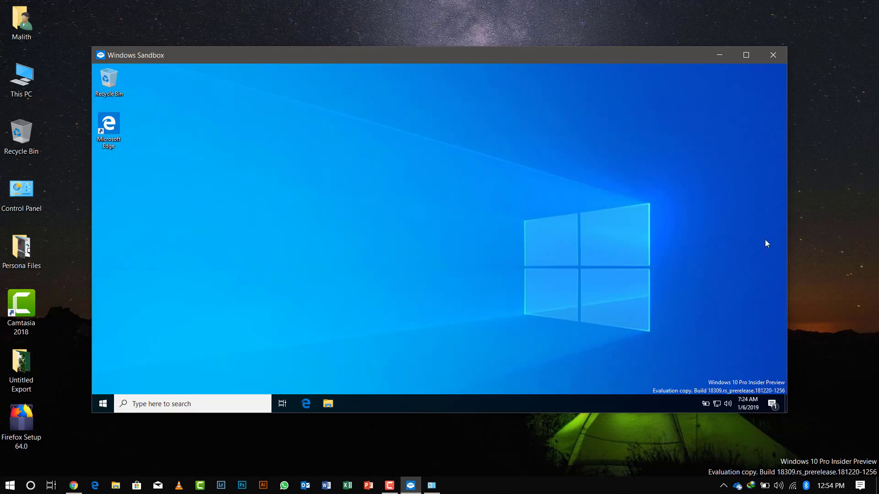
Refresh the sandbox desktop and load google.com in Edge from the address-bar suggestion.
right_click(478, 280)
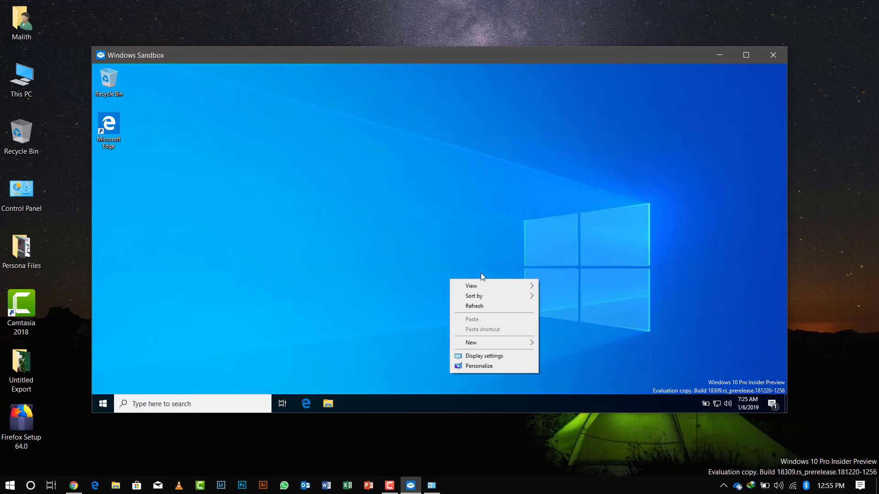
left_click(480, 308)
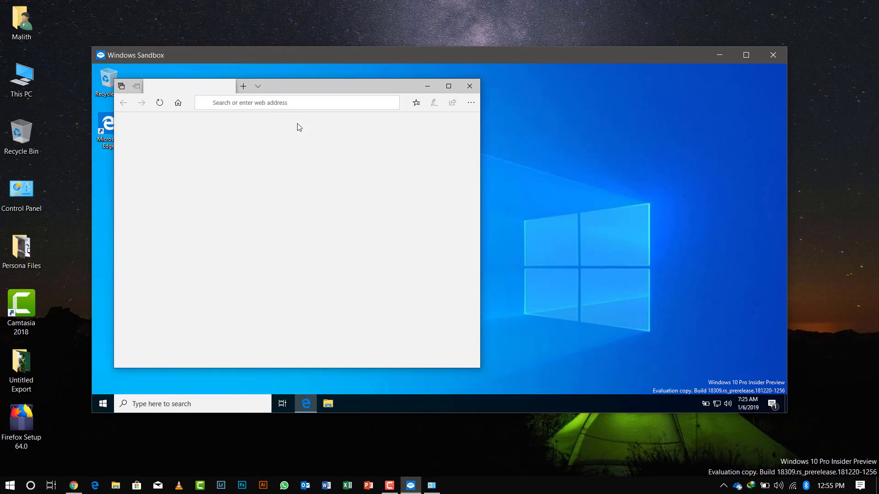
left_click(267, 102)
type("googl")
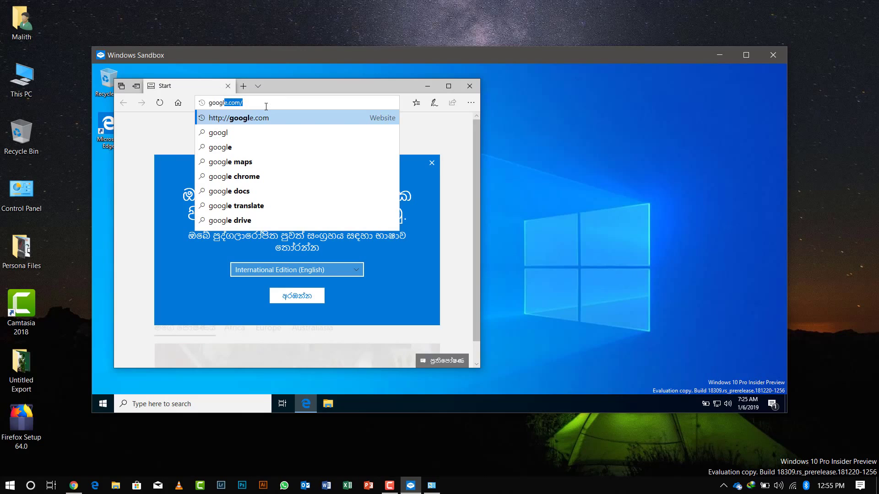
type(".")
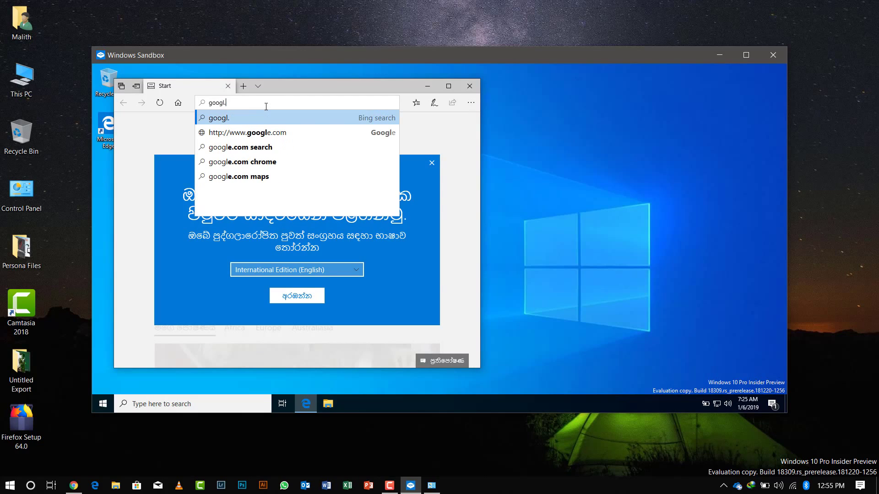
key("Down")
key("Return")
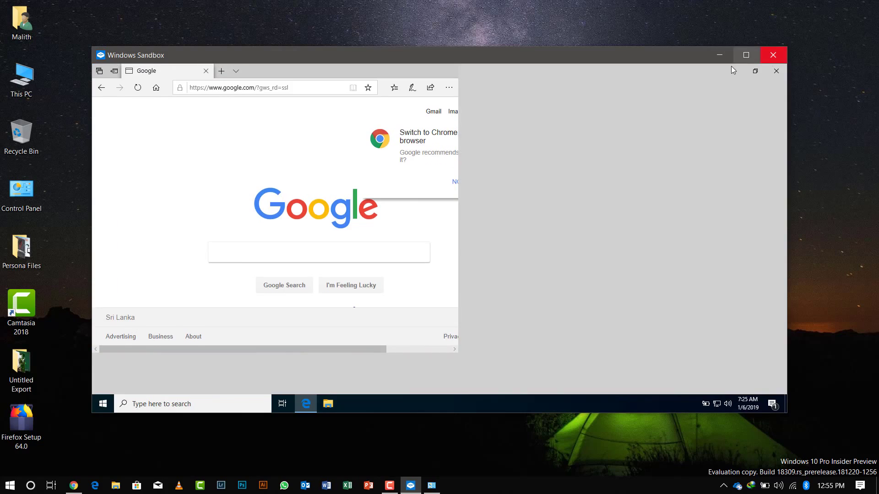
Maximize Edge and search for 'mozilla firefox' from the address bar.
left_click(448, 85)
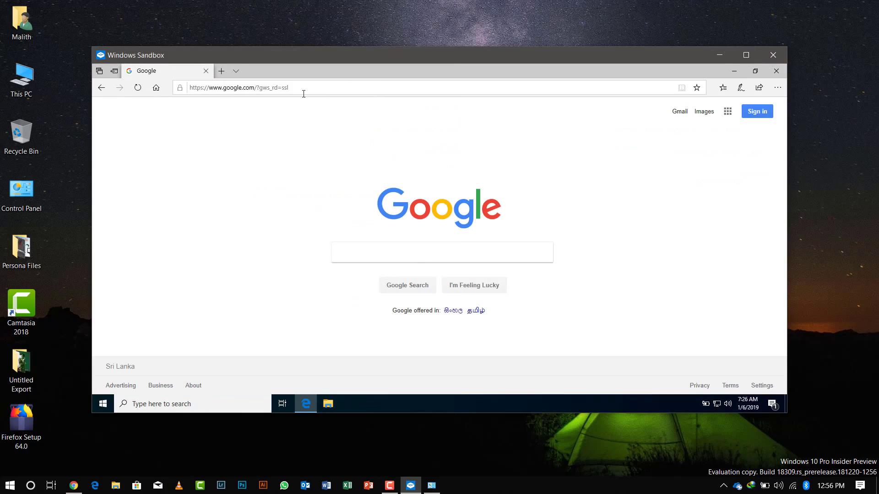
left_click(303, 94)
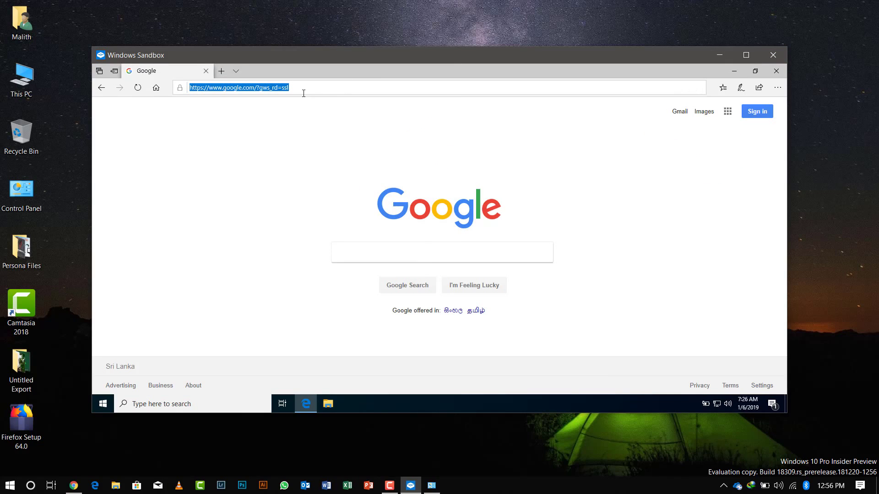
type("mozzila")
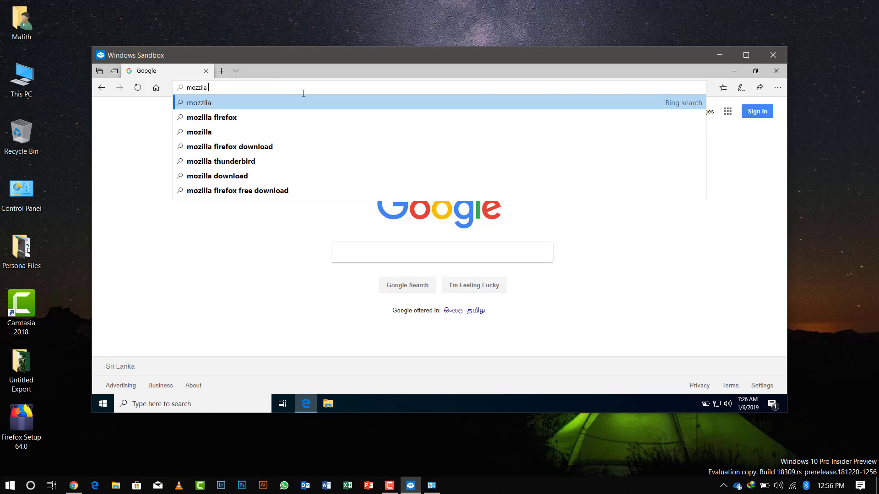
key("Down")
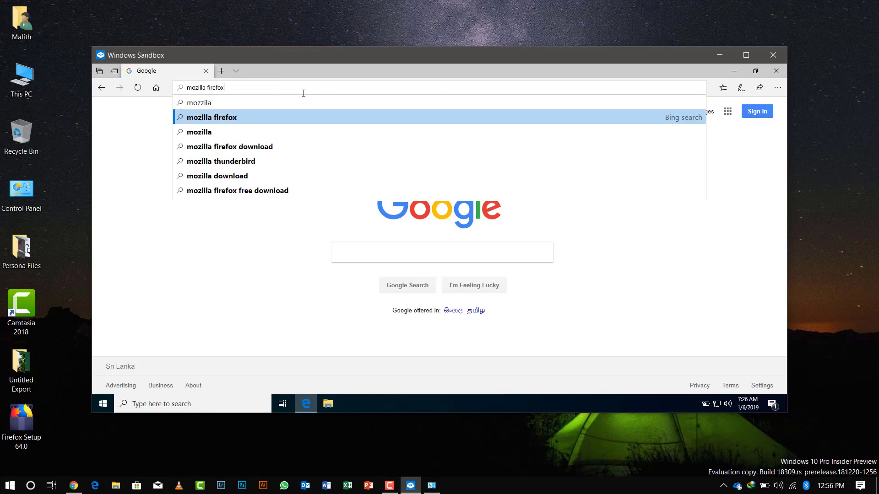
key("Return")
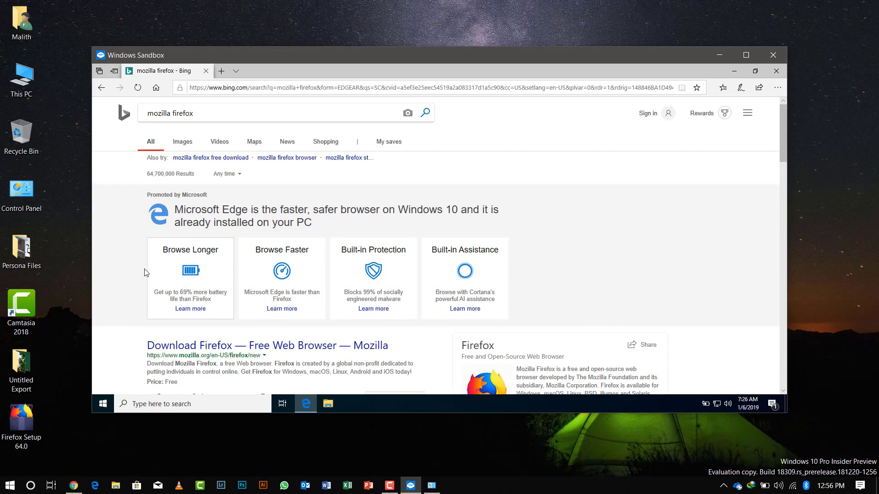
Download the Firefox installer from Mozilla's page, run it, and minimize Edge.
scroll(146, 273, "down", 2)
left_click(179, 259)
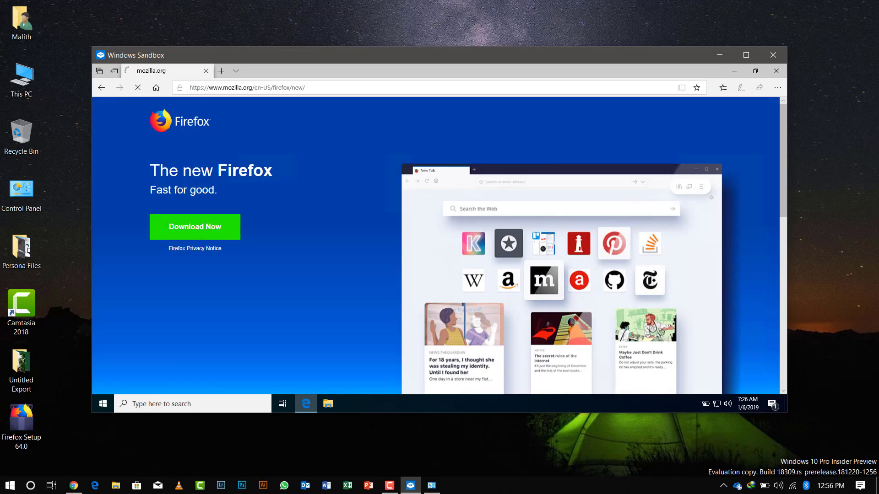
left_click(205, 232)
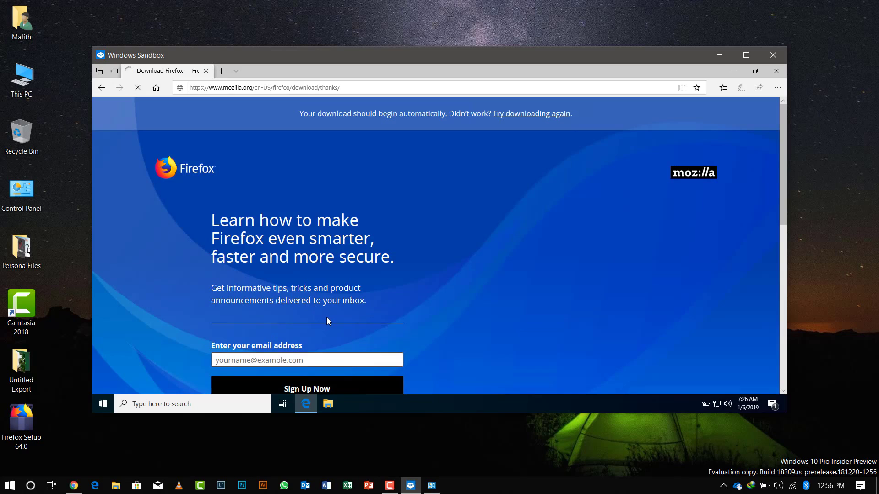
scroll(329, 318, "down", 1)
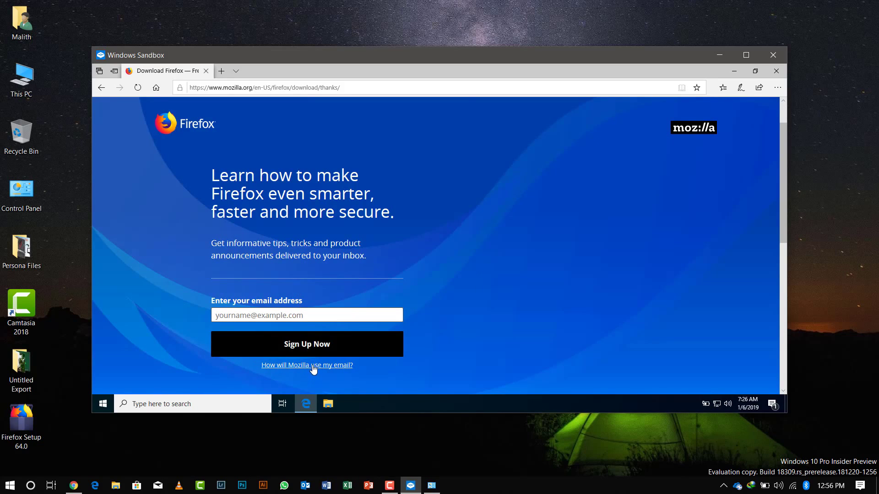
scroll(452, 298, "down", 2)
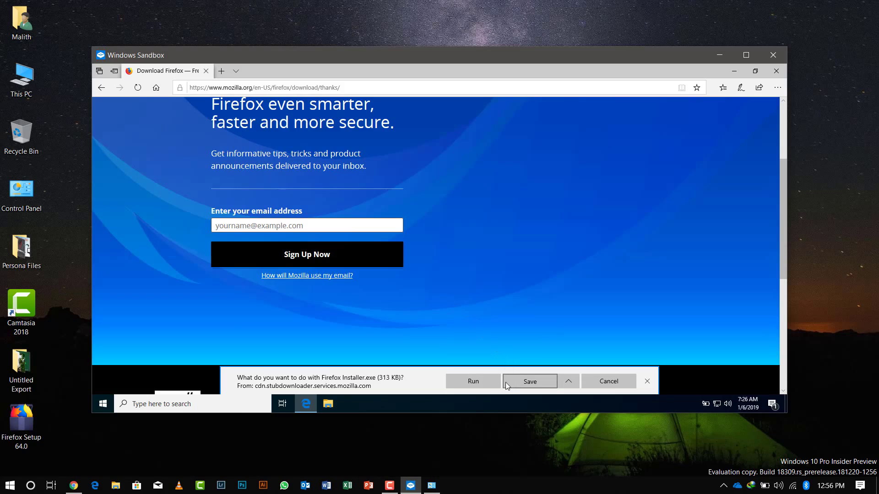
left_click(490, 387)
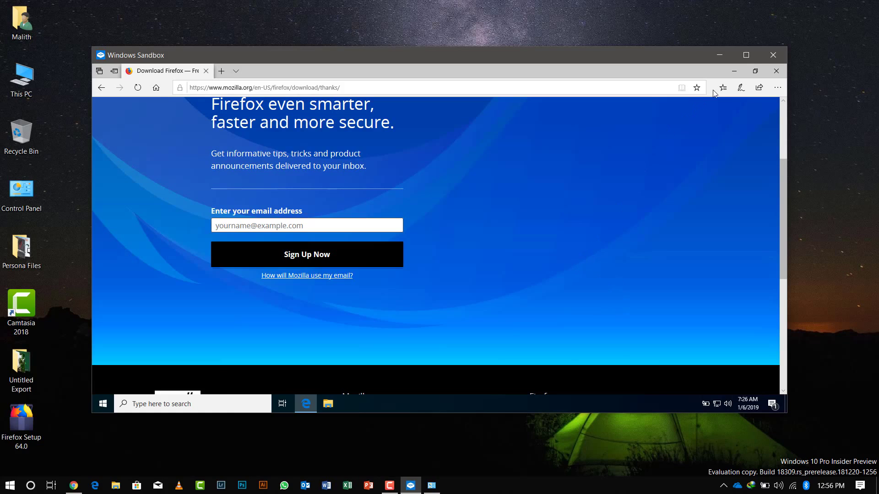
left_click(734, 73)
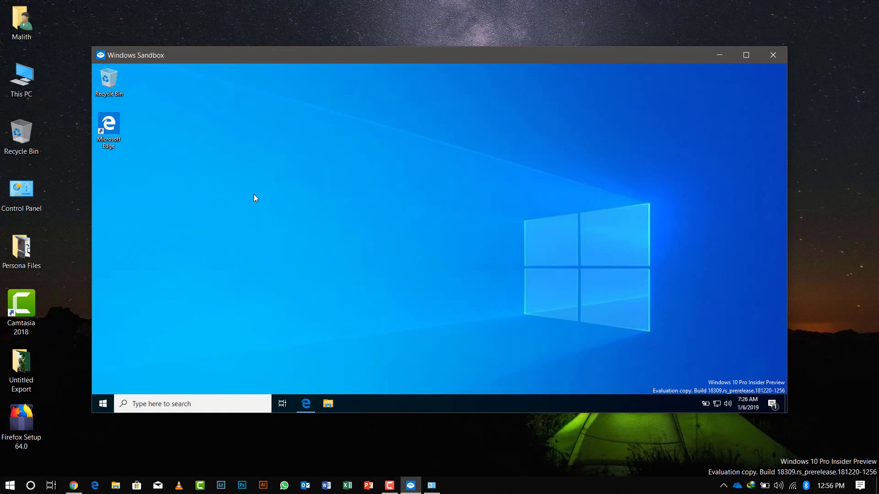
Check the sandbox Downloads folder in File Explorer, return to the Firefox installer, and close Explorer.
right_click(253, 194)
left_click(271, 220)
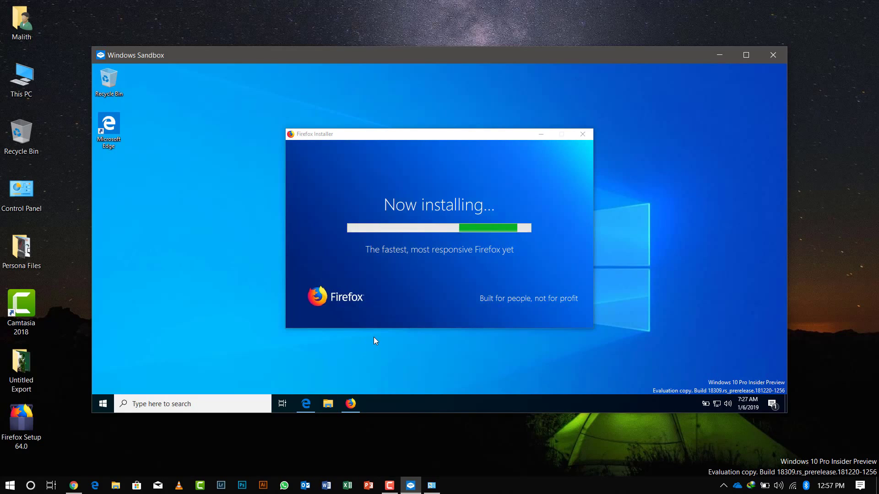
key("super+e")
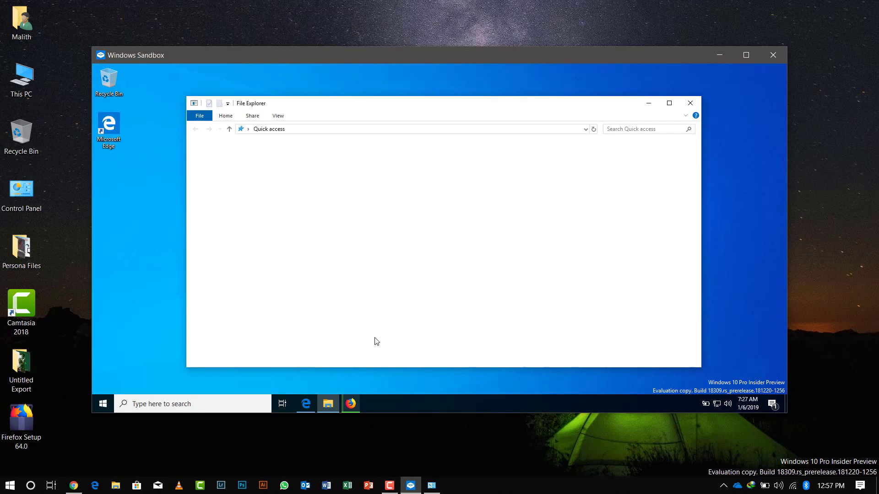
left_click(216, 231)
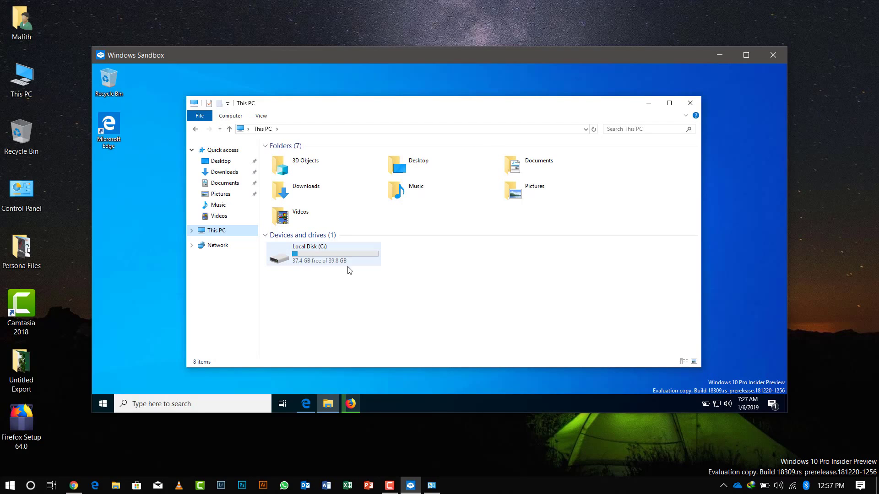
left_click(234, 172)
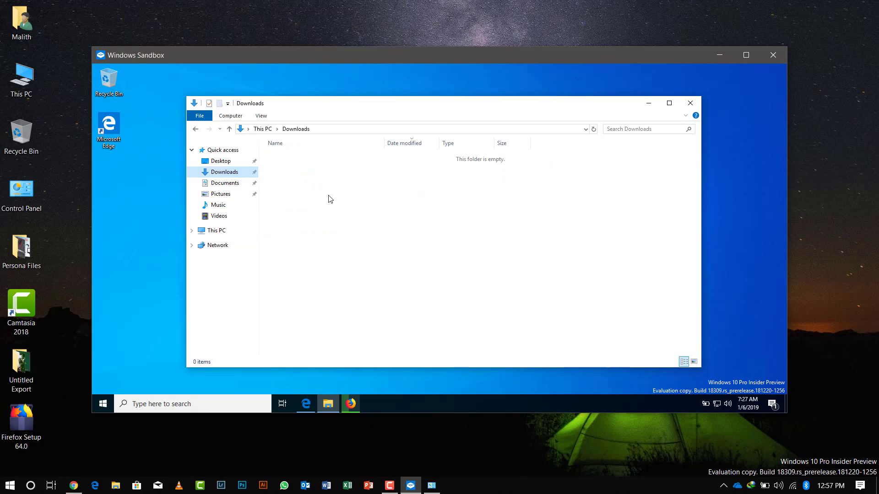
left_click(351, 407)
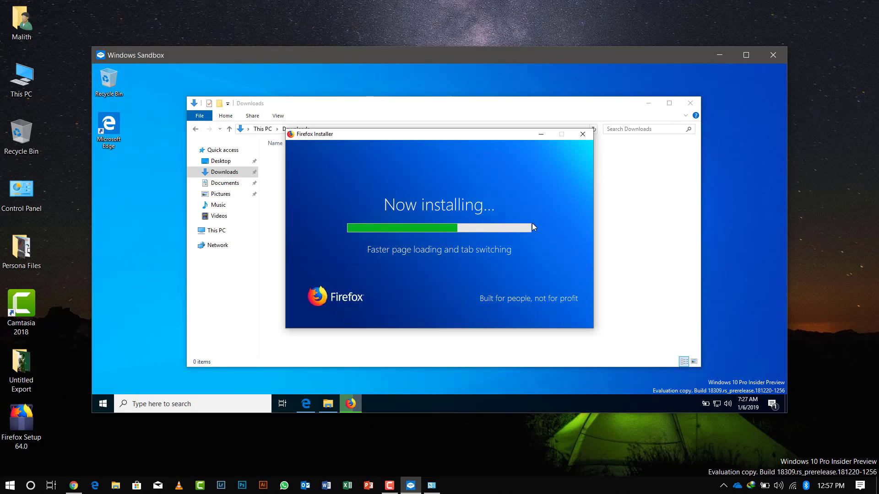
left_click(694, 106)
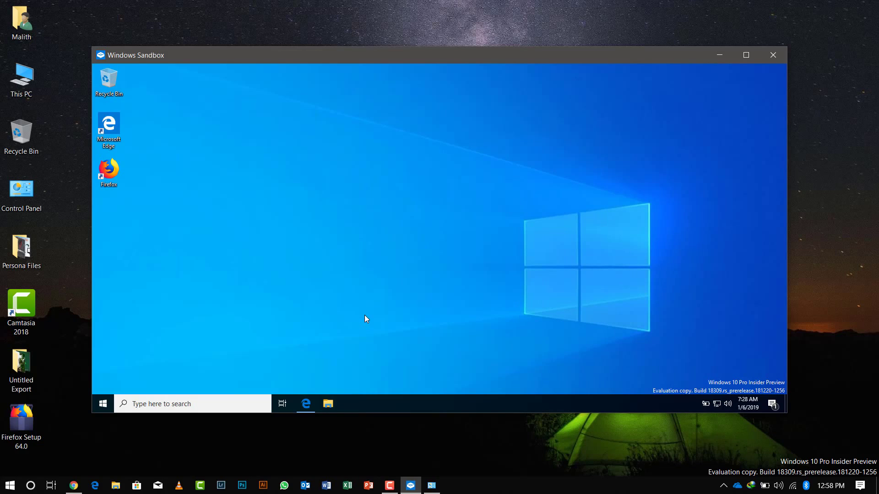
Launch Firefox from its desktop icon, close the privacy tab, and search 'hello world'.
double_click(108, 170)
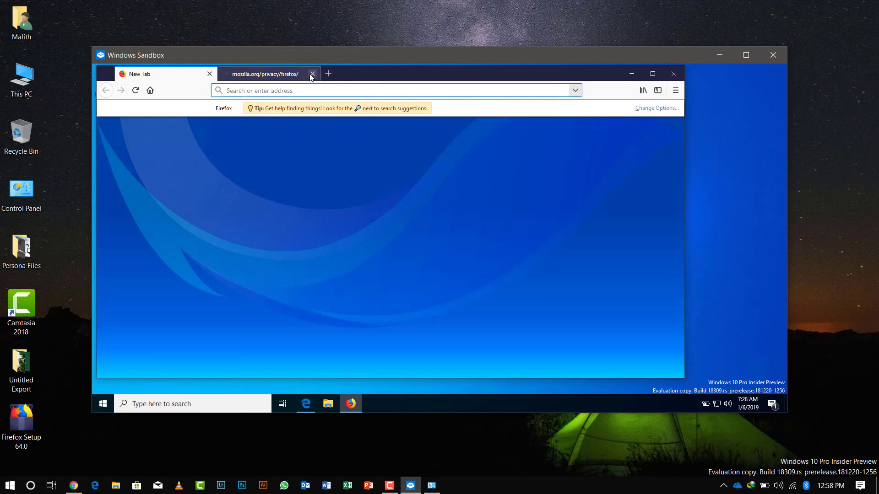
left_click(312, 74)
left_click(302, 89)
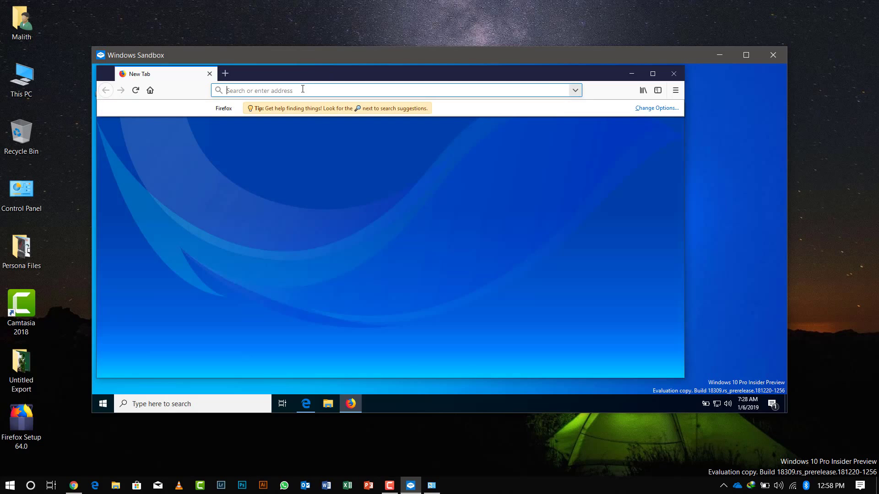
type("hello wor")
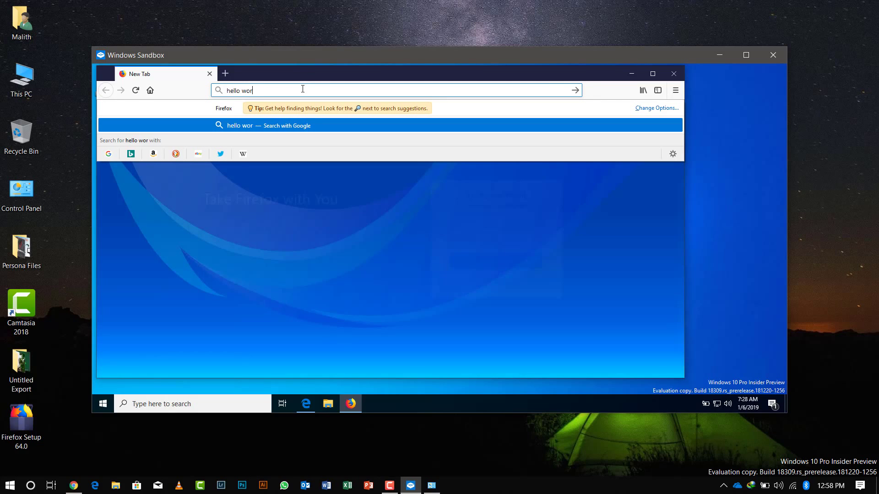
type("ld")
key("Return")
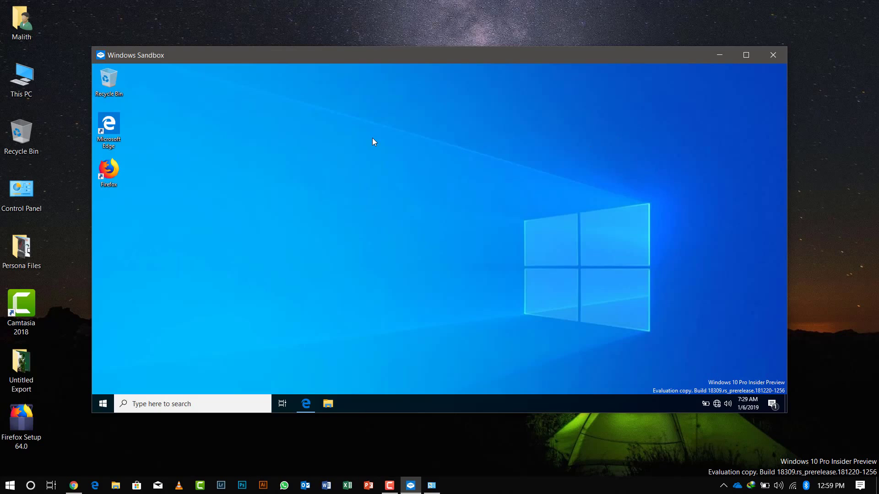
Close Windows Sandbox and confirm discarding all its contents.
right_click(374, 139)
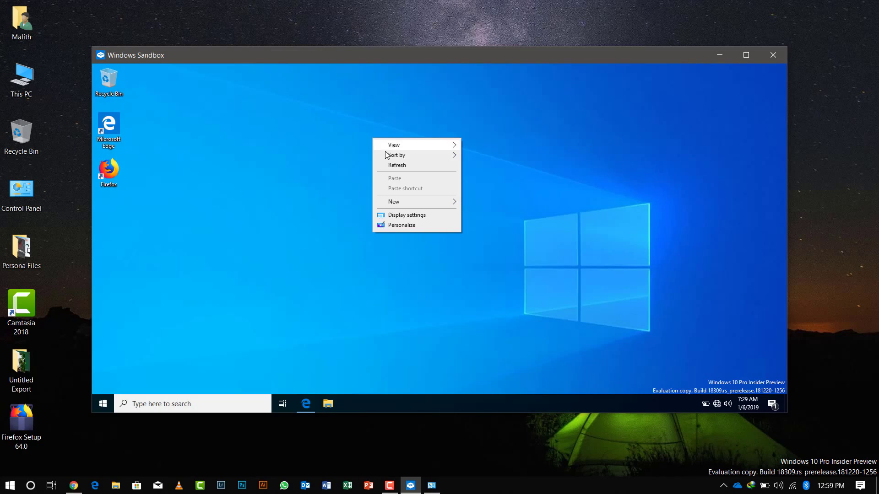
left_click(389, 164)
left_click(772, 52)
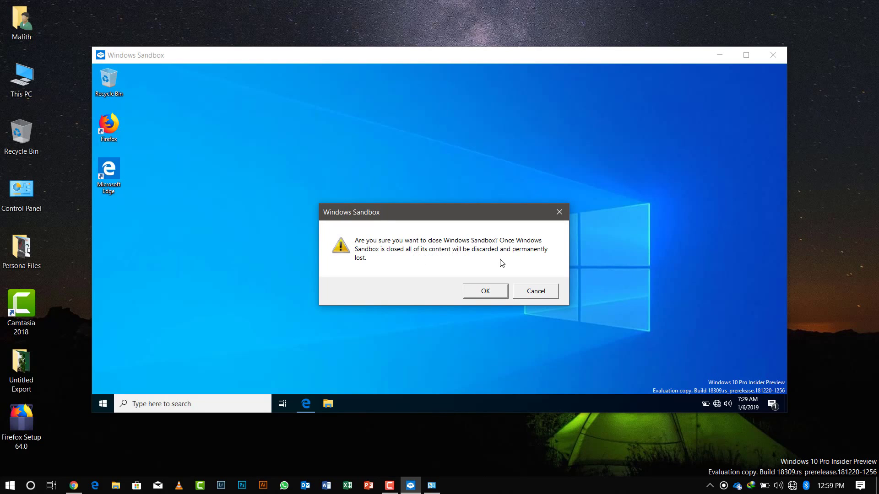
key("Return")
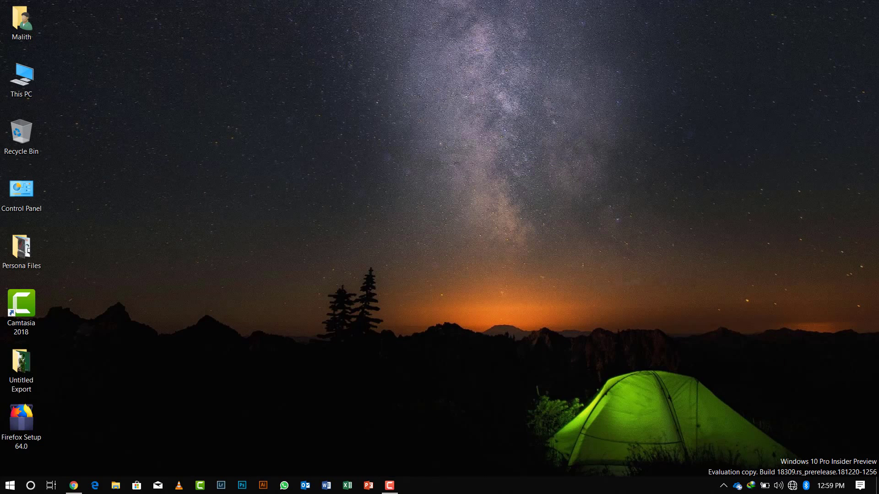
Search 'sand' in the host Start menu, then dismiss it without relaunching the sandbox.
left_click(10, 485)
left_click(10, 485)
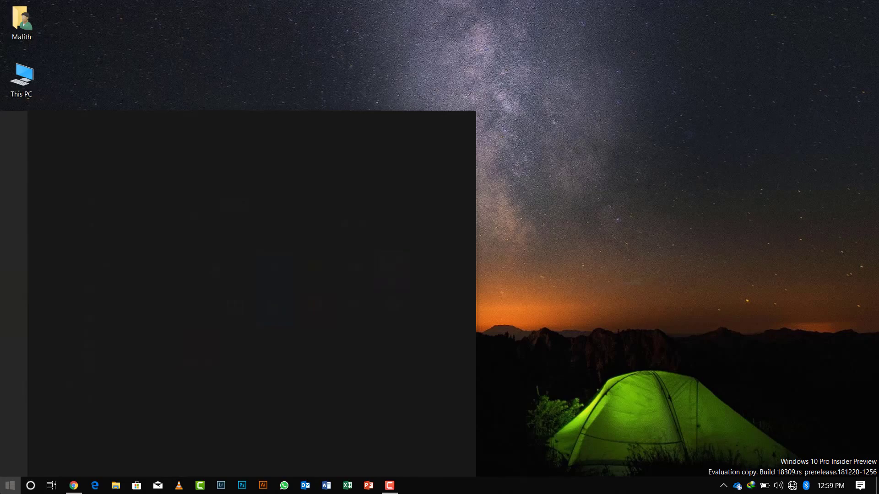
type("sand")
key("Return")
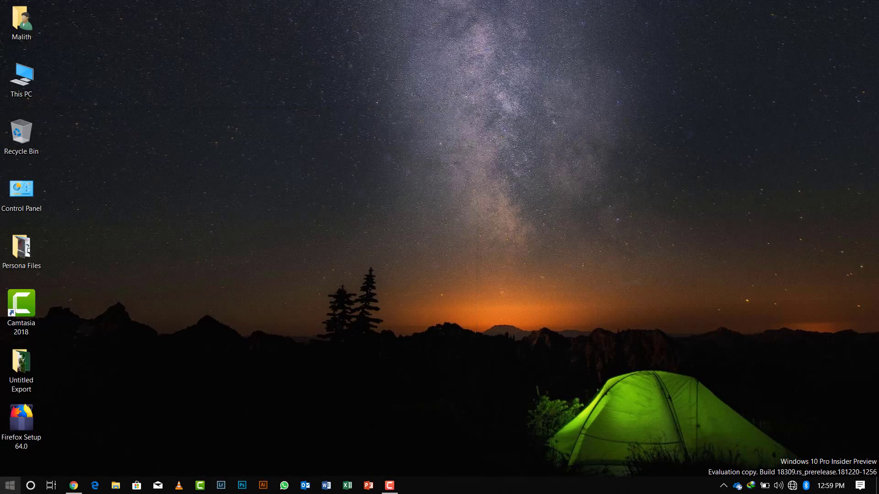